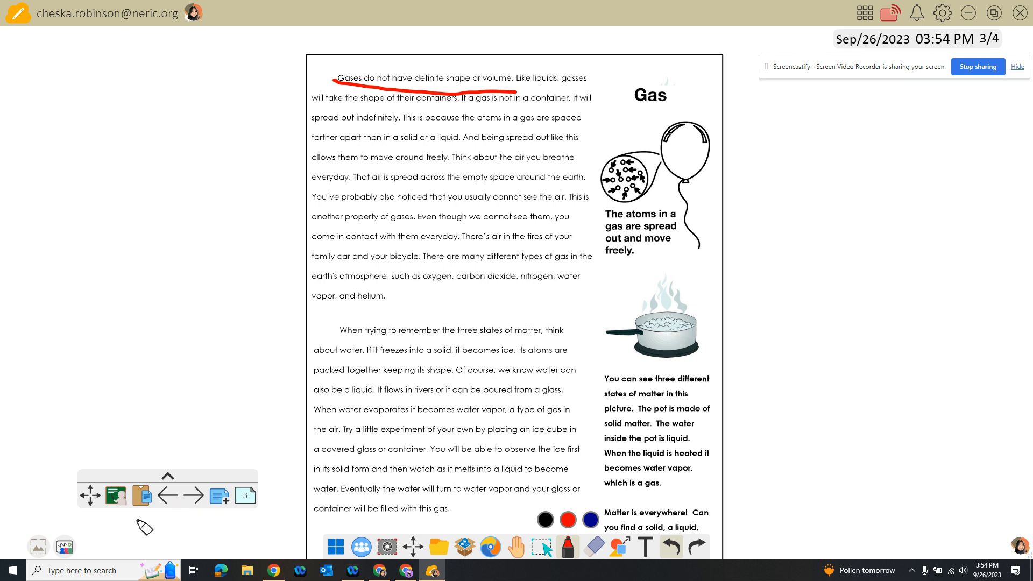
Look through the whiteboard pages and open the fill-in-the-blank worksheet on page 4 from the page overview.
click(168, 495)
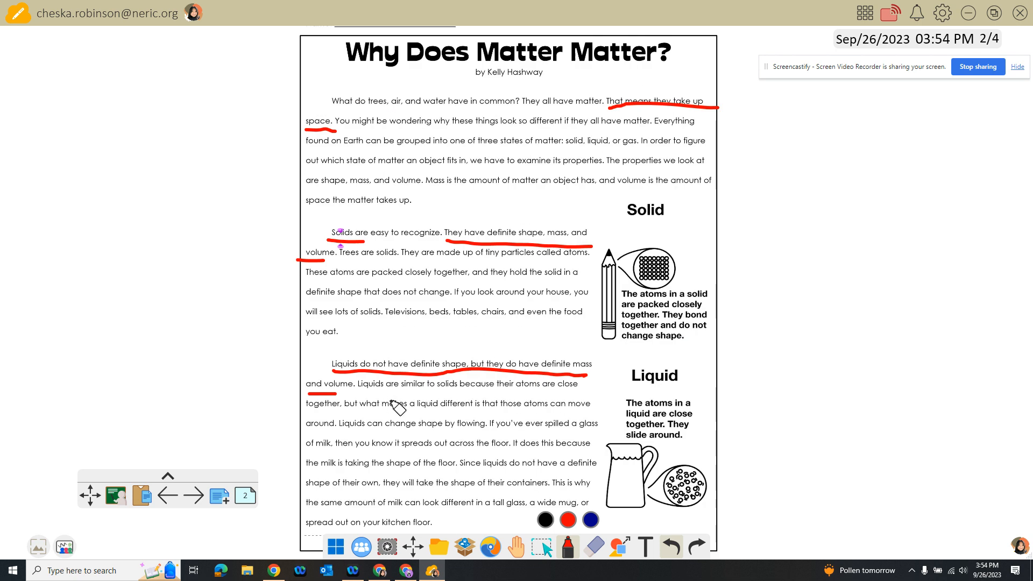
click(195, 498)
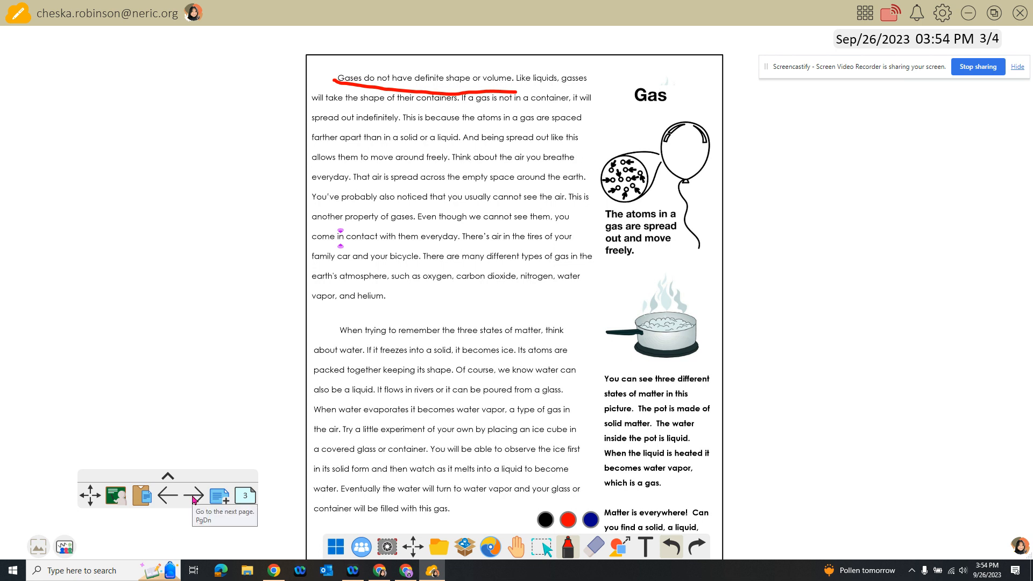
click(246, 496)
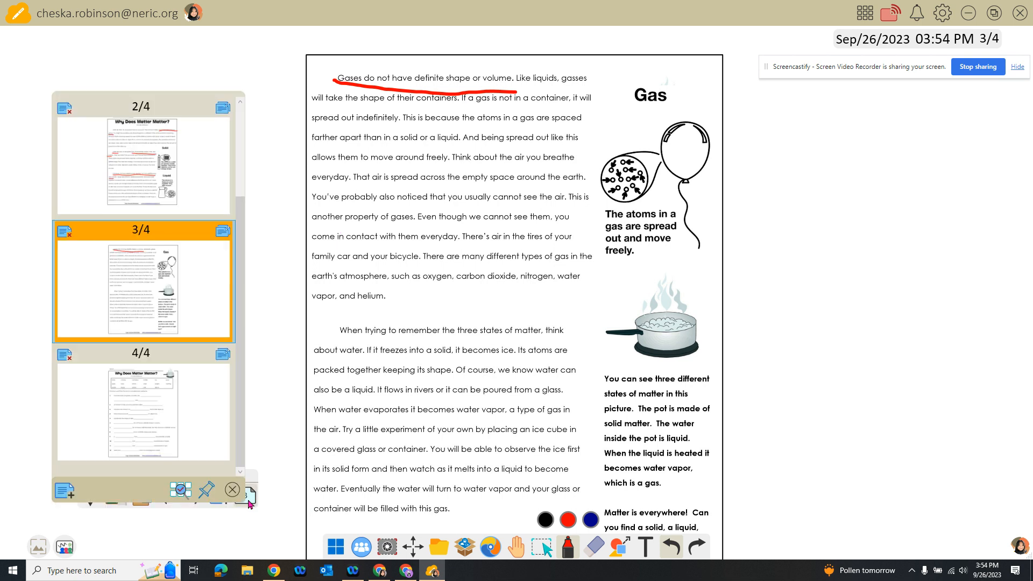
click(242, 189)
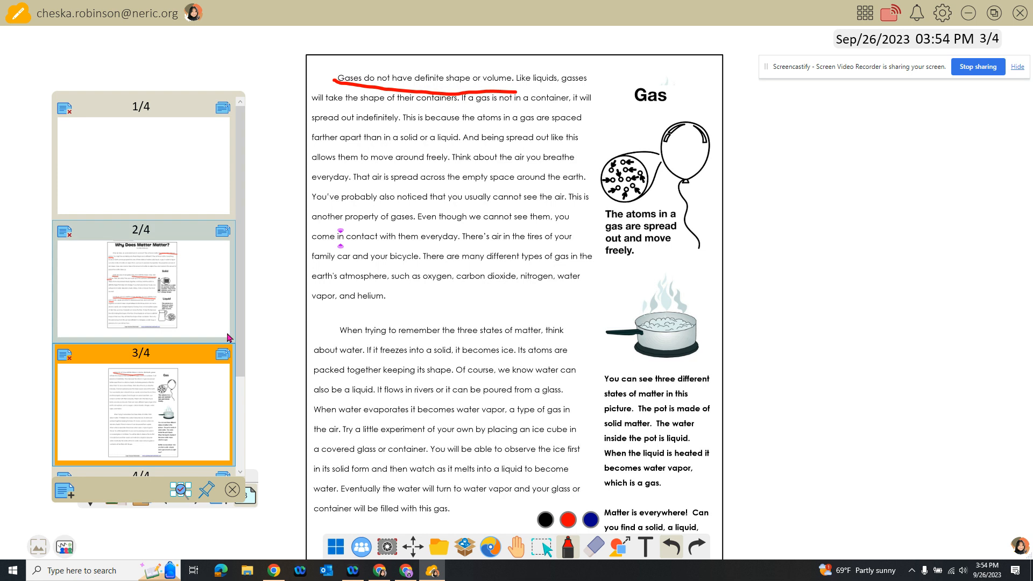
click(240, 397)
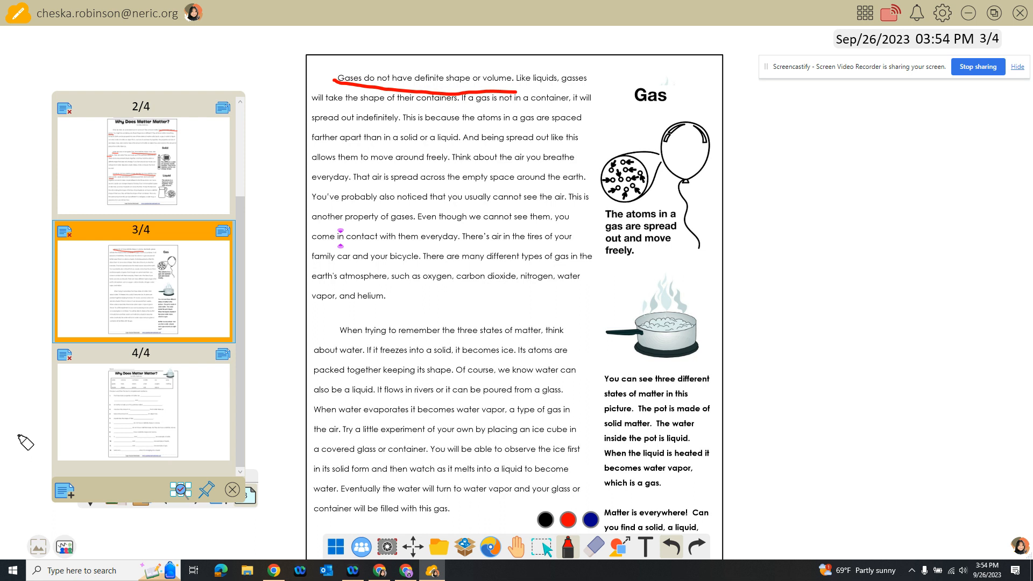
click(205, 427)
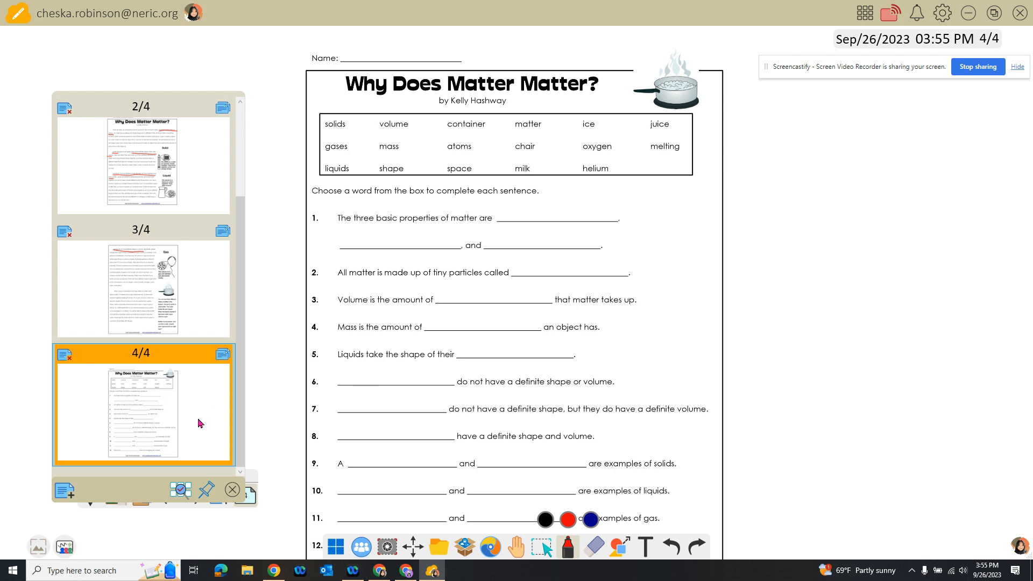
Go to the blank page 1 from the page overview and close the overview.
scroll(156, 412, up, 2)
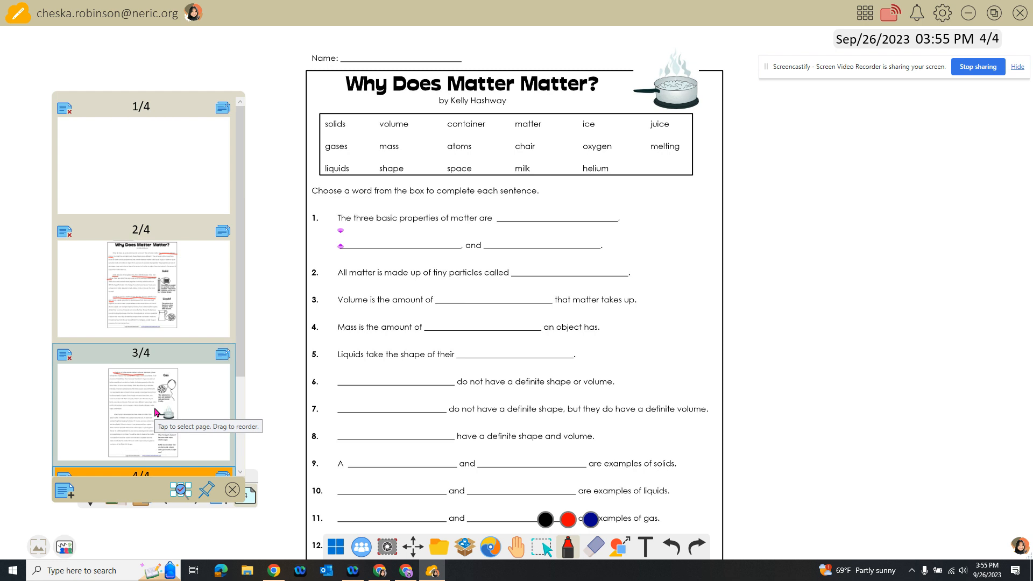
scroll(164, 410, down, 2)
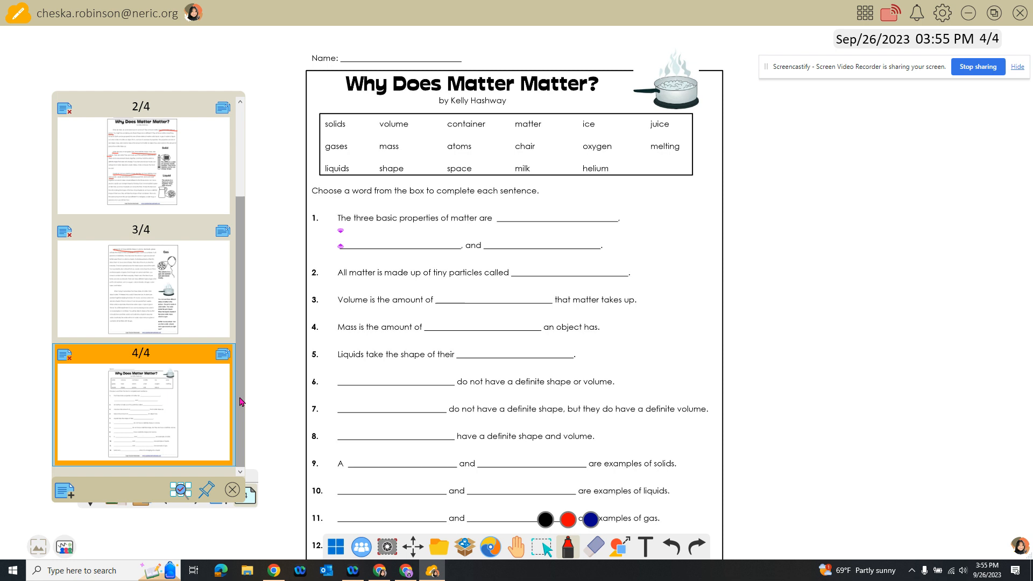
drag(240, 402, 237, 304)
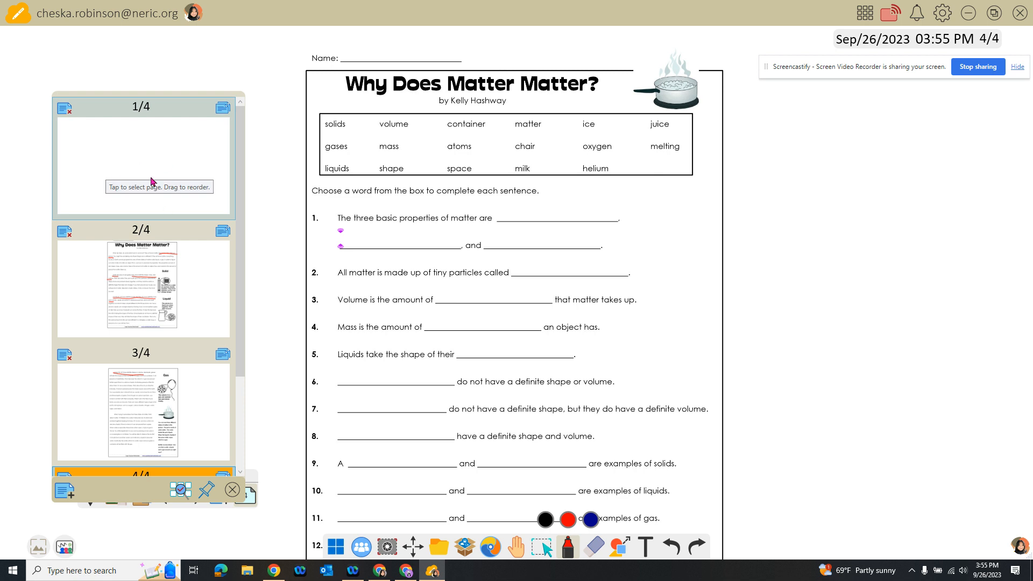
click(127, 150)
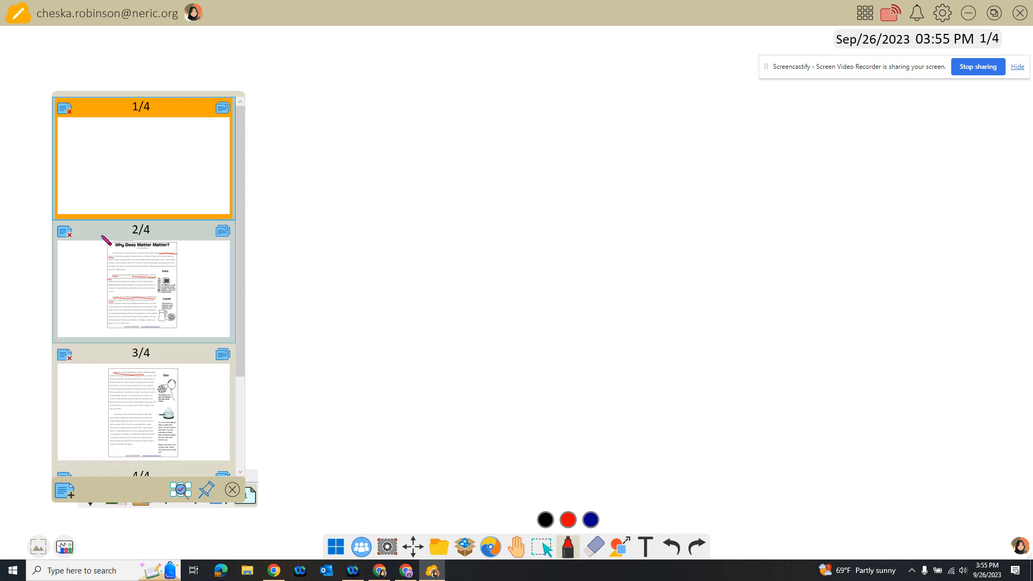
click(232, 490)
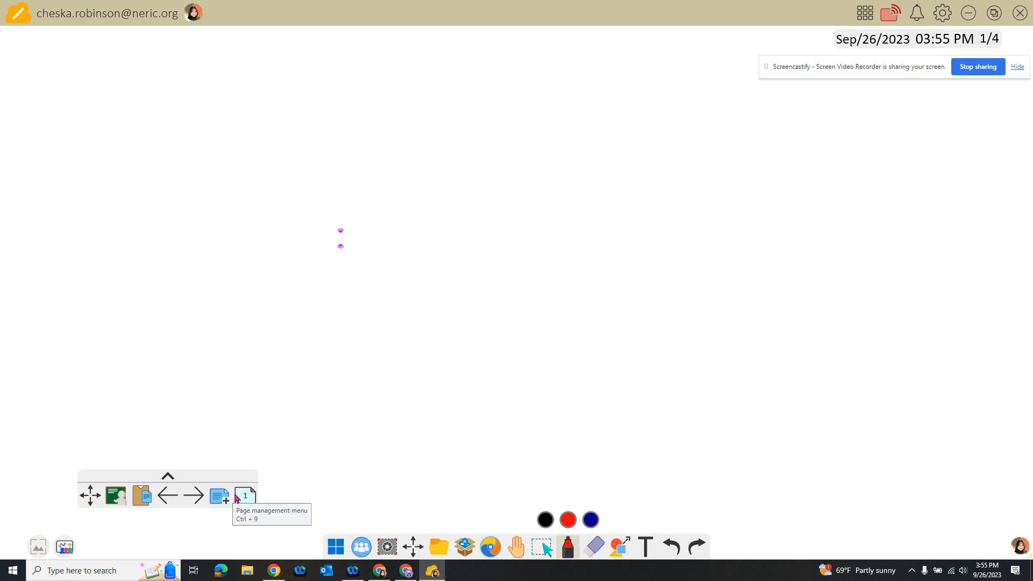
Handwrite the underlined column headings K, W and L in black across the top of page 1.
click(547, 526)
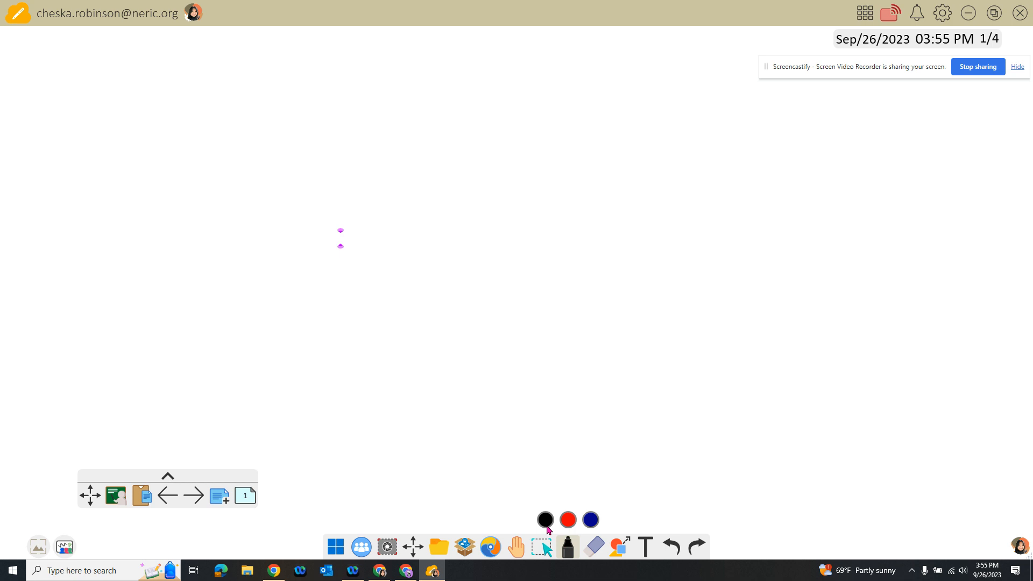
mouse_move(122, 75)
mouse_down()
mouse_move(123, 112)
mouse_move(145, 107)
mouse_move(160, 124)
mouse_up()
mouse_move(371, 77)
mouse_down()
mouse_move(434, 114)
mouse_move(445, 65)
mouse_up()
drag(394, 132, 455, 135)
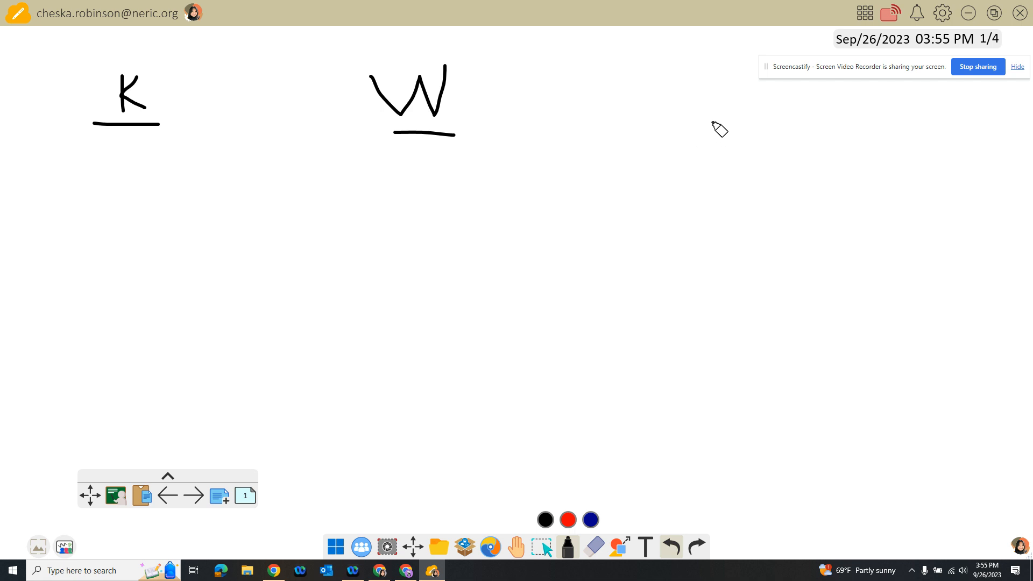
drag(729, 69, 786, 110)
drag(712, 128, 801, 128)
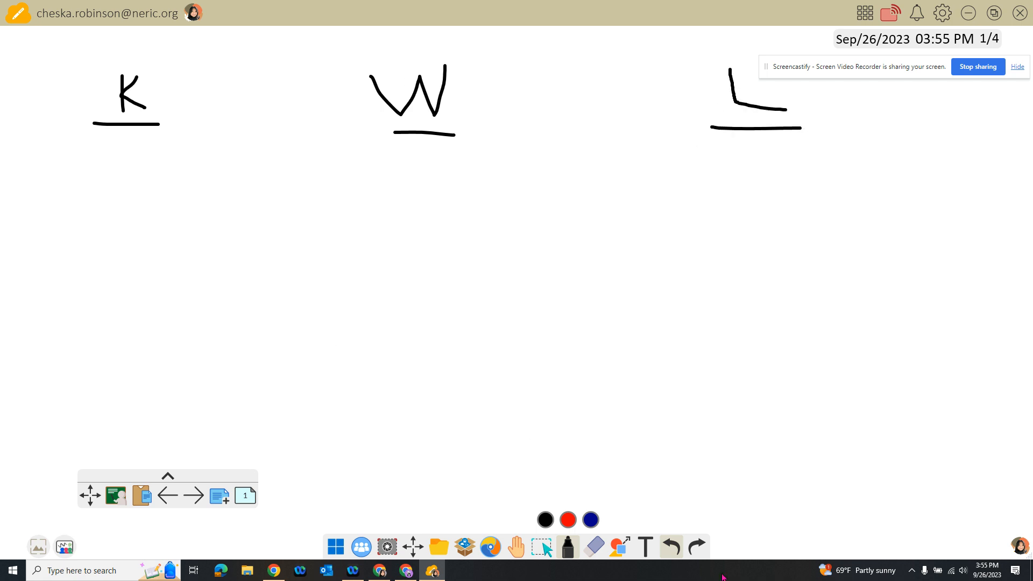
click(572, 558)
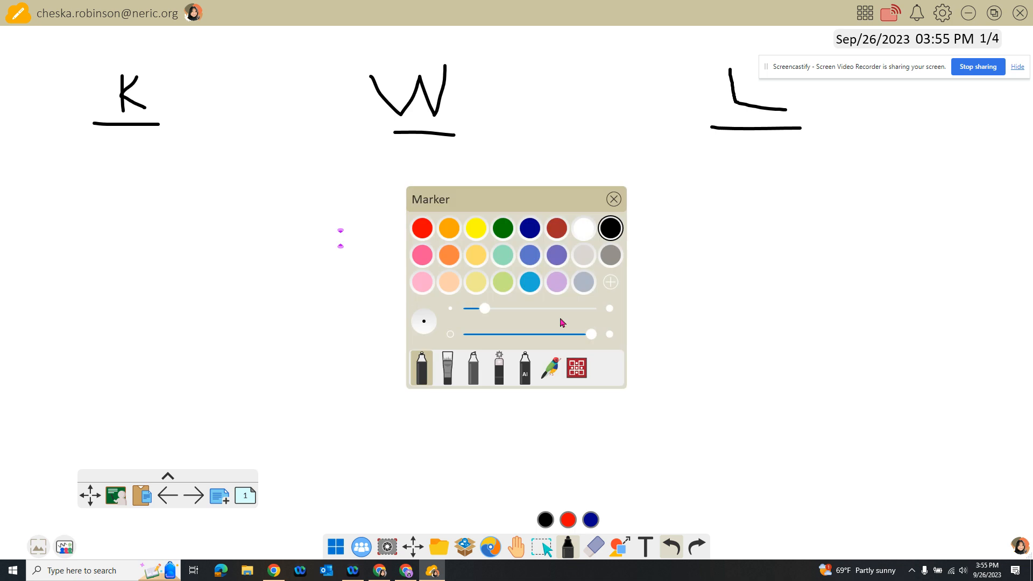
click(614, 200)
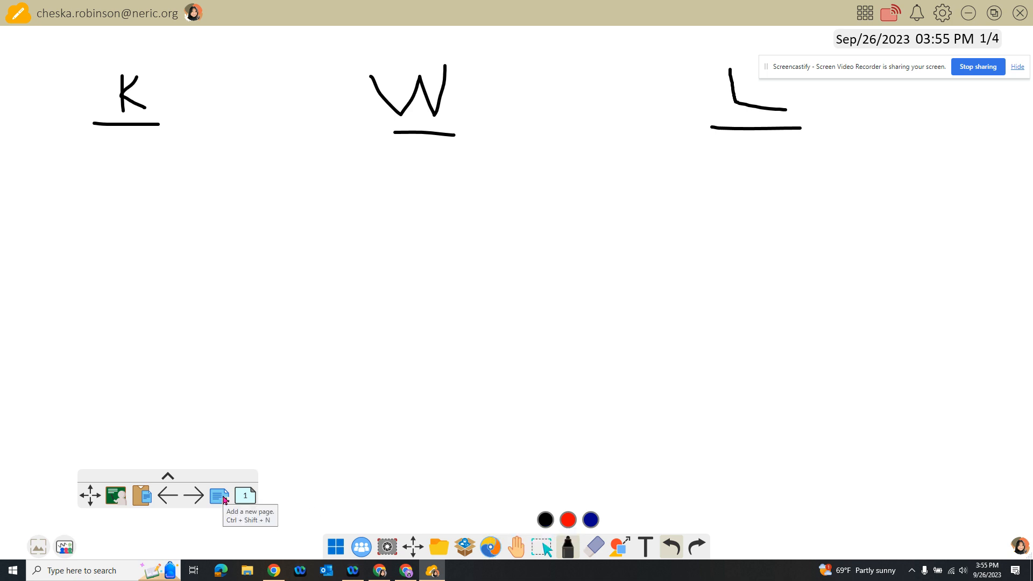
Go to page 2 and look through the This PC locations offered for saving the whiteboard file.
click(194, 495)
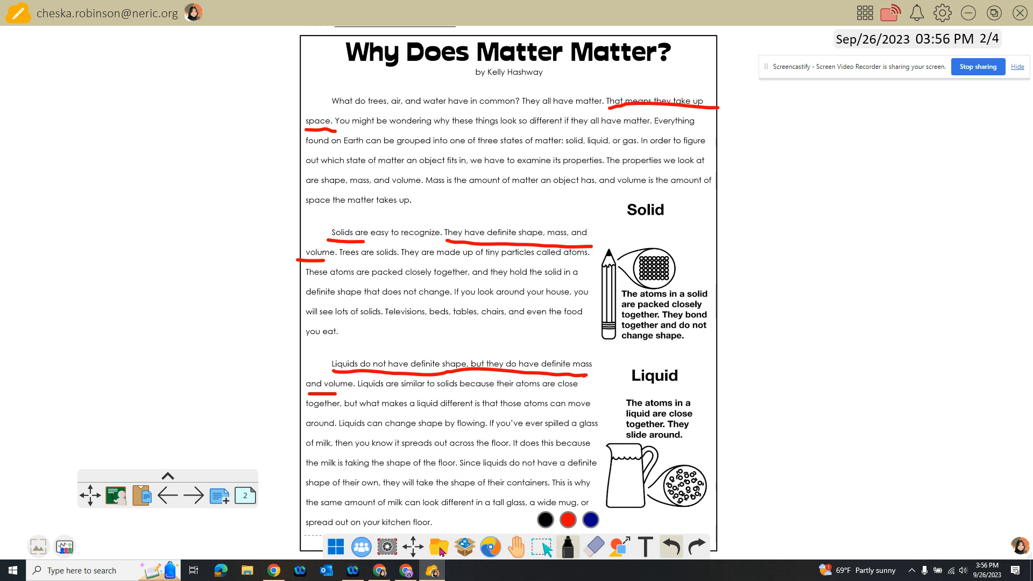
click(441, 549)
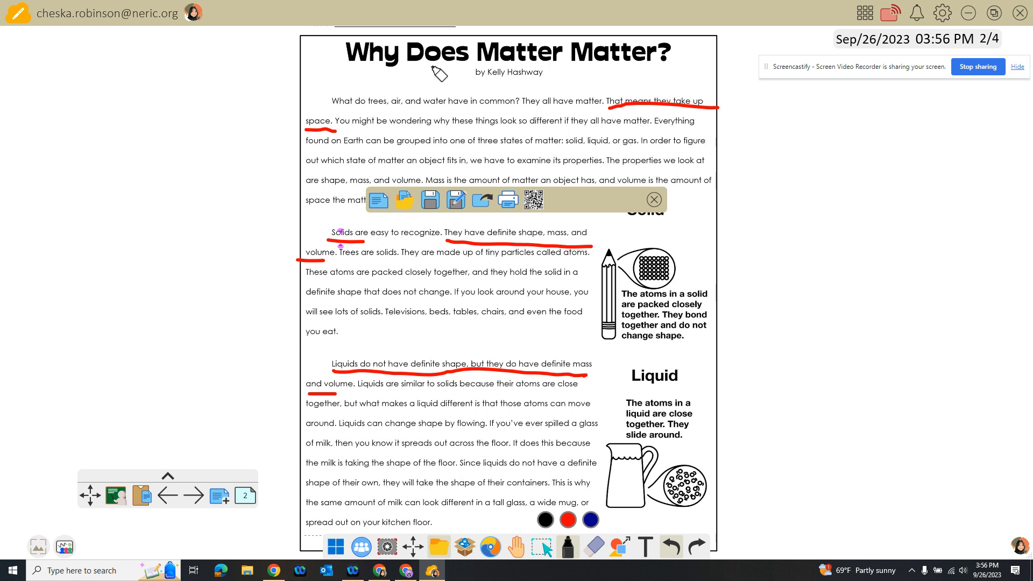
click(457, 204)
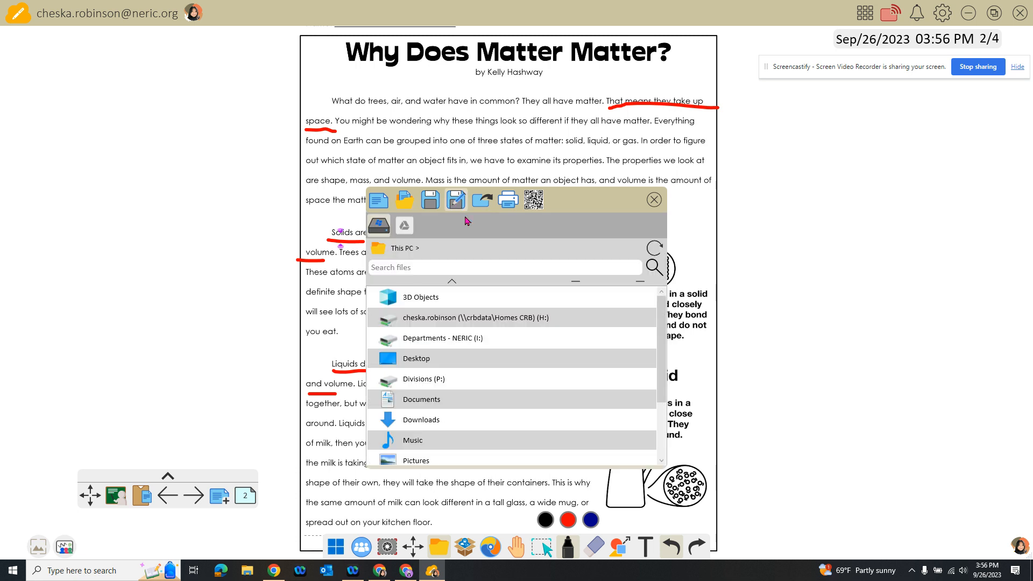
click(460, 268)
scroll(531, 424, down, 3)
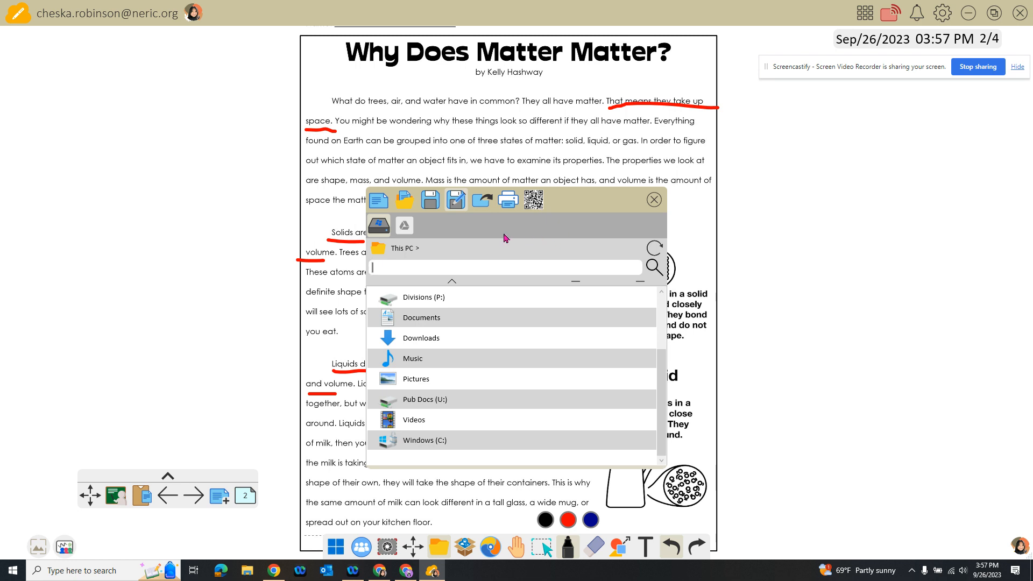
Print all pages with Microsoft Print to PDF and save the output as MatterLesson.10.26.23 in Documents.
click(509, 203)
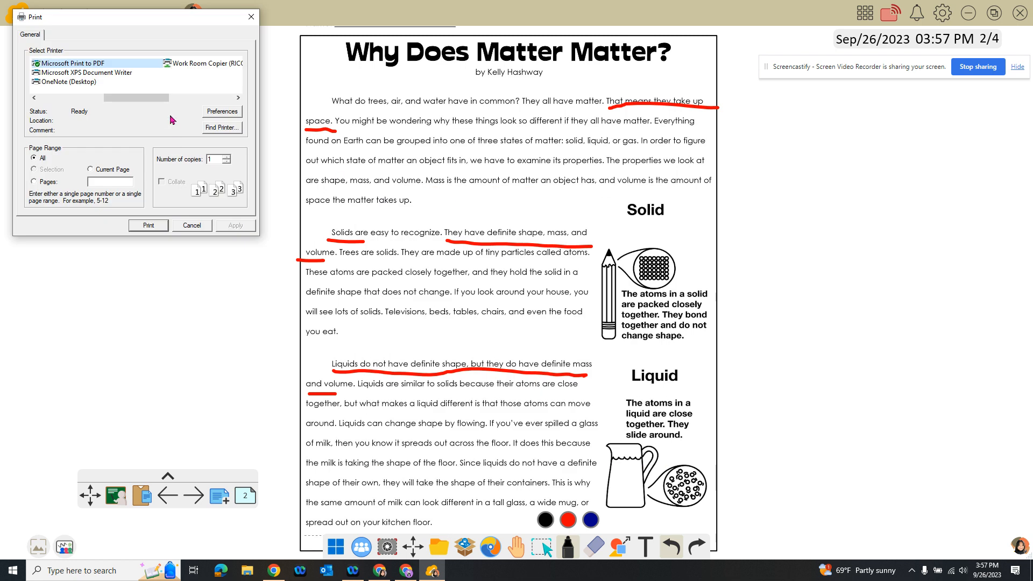
drag(106, 19, 186, 168)
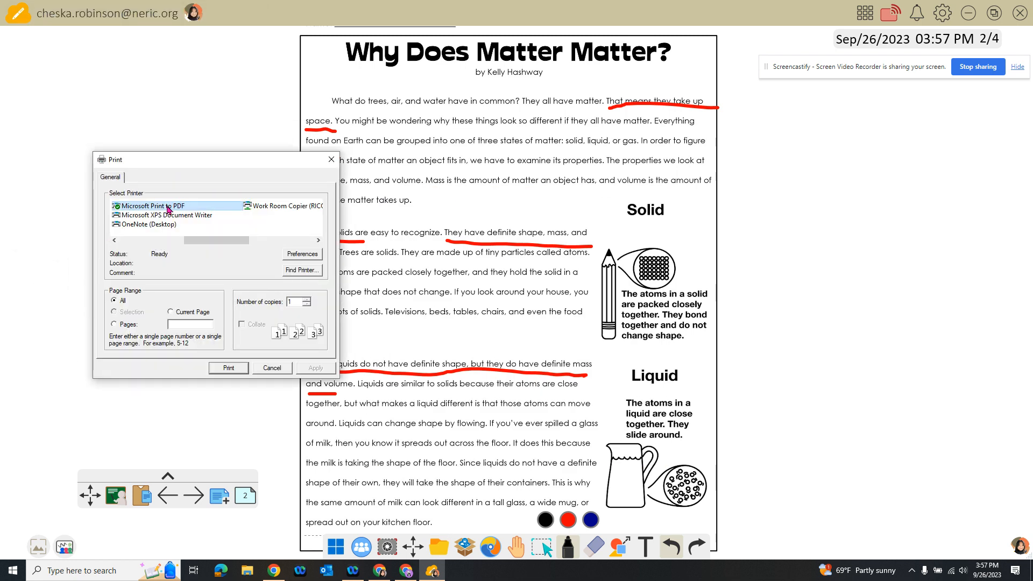
click(169, 209)
click(317, 371)
click(229, 369)
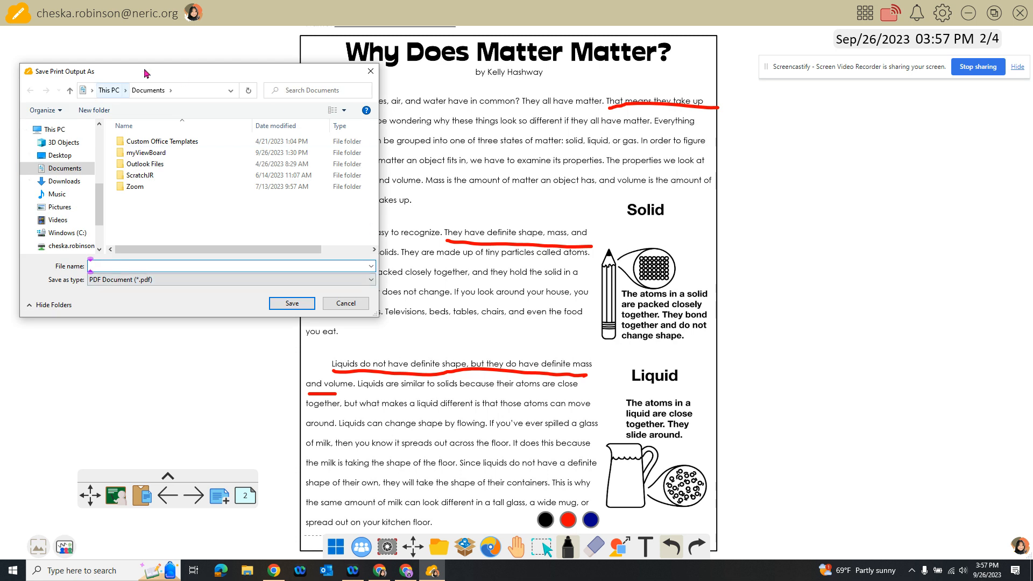
text(Matter)
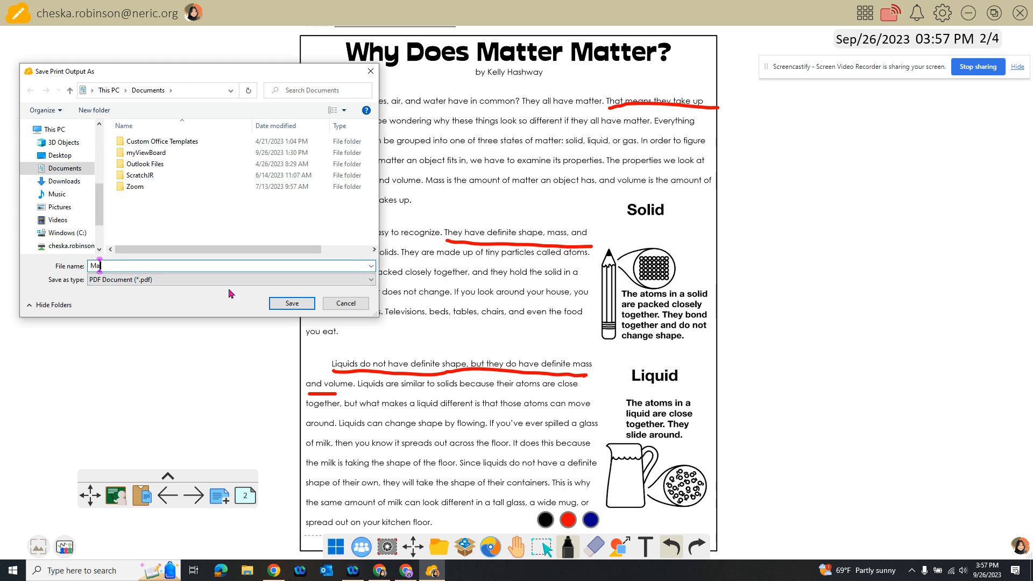
text(son.10.26.23)
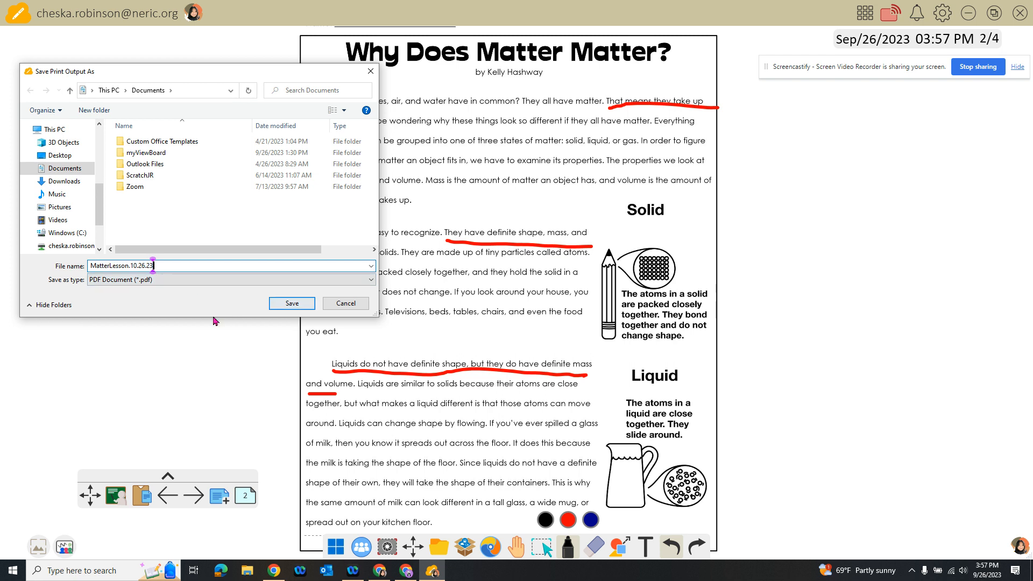
click(295, 303)
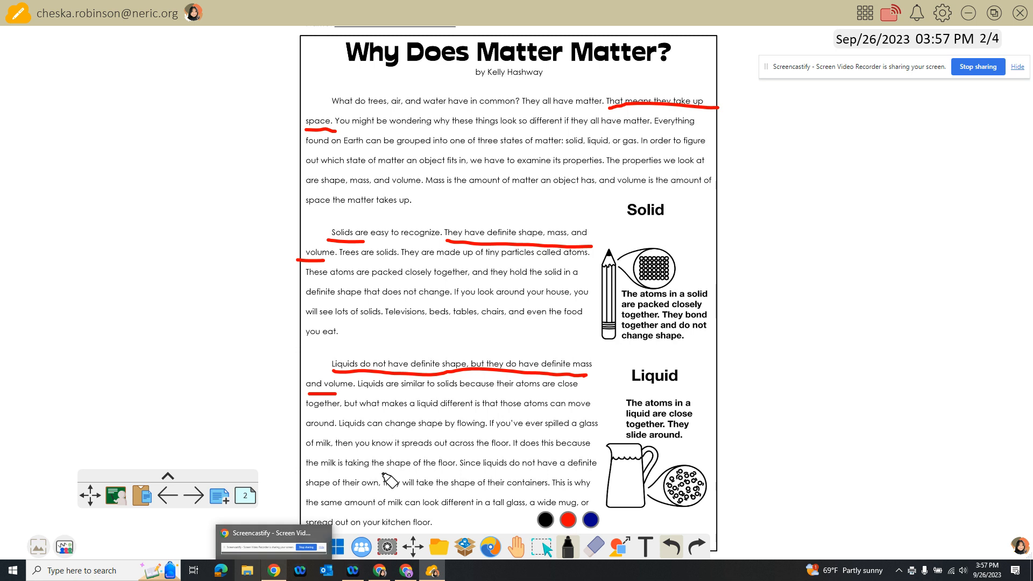
Minimize the whiteboard and open the MatterLesson.10.26.23 PDF from the Documents folder in File Explorer.
click(969, 14)
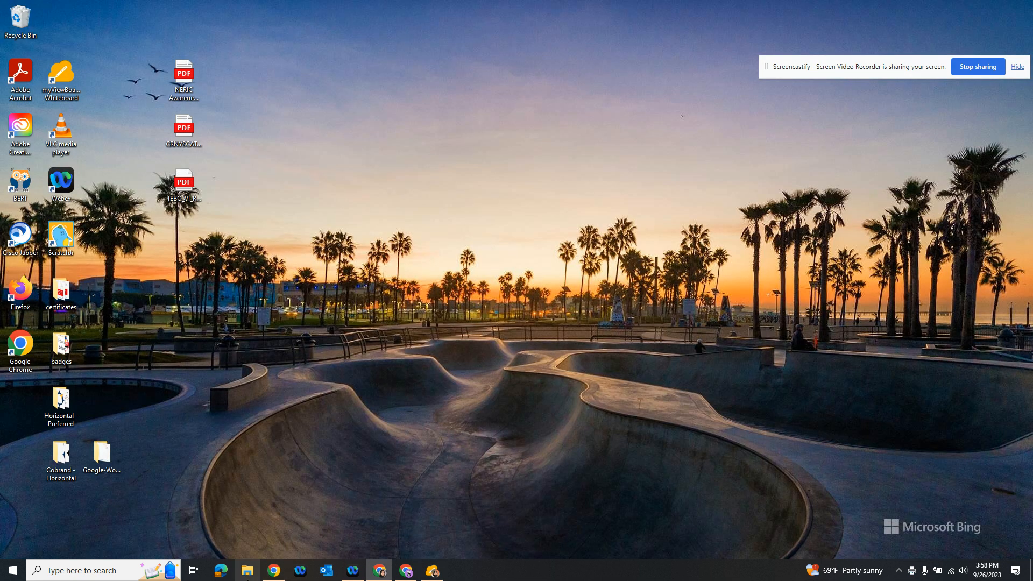
click(246, 573)
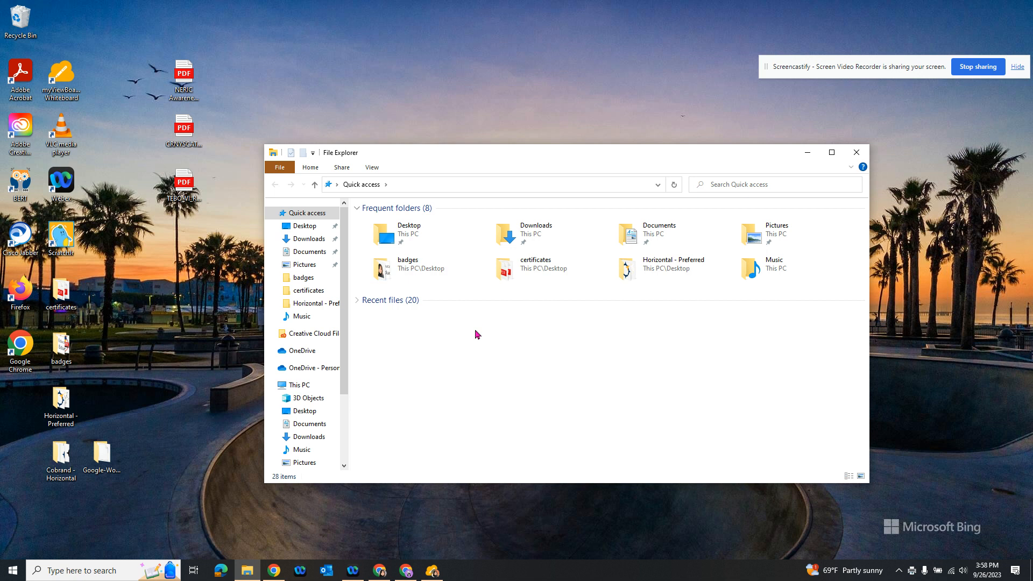
double_click(656, 240)
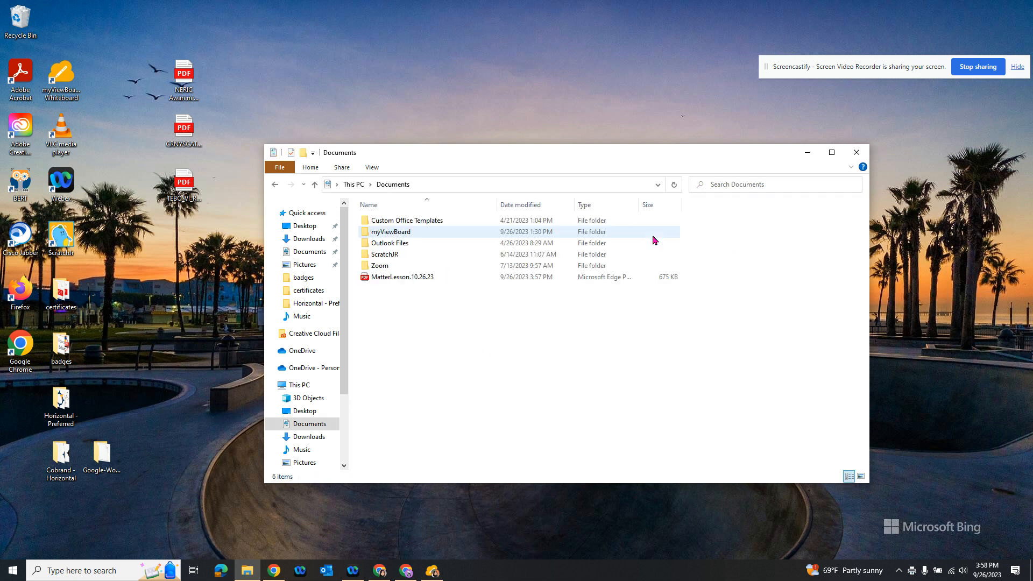
double_click(392, 277)
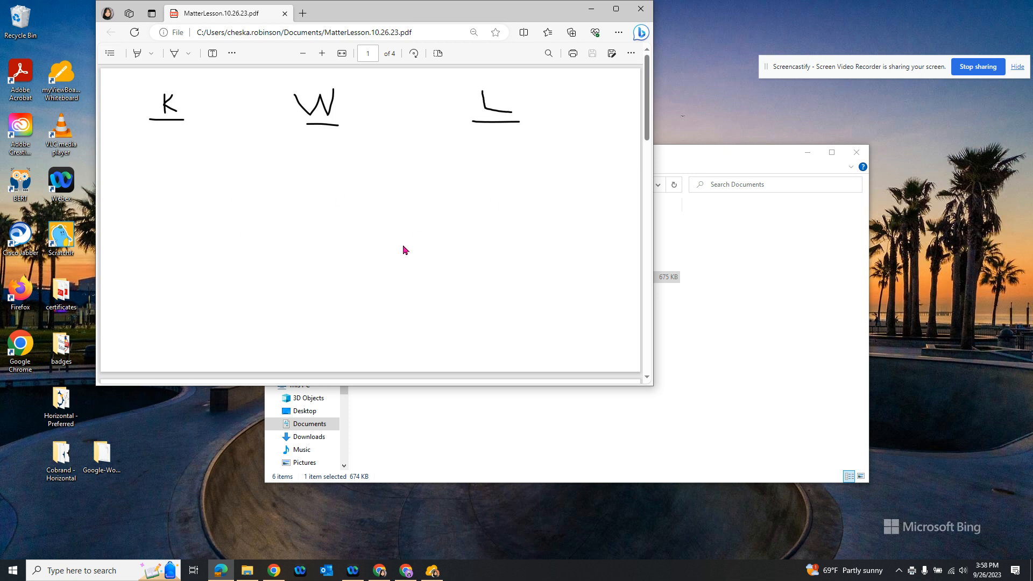
Examine the pages of the exported PDF from the KWL page to the worksheet and return to page 1.
scroll(402, 250, down, 10)
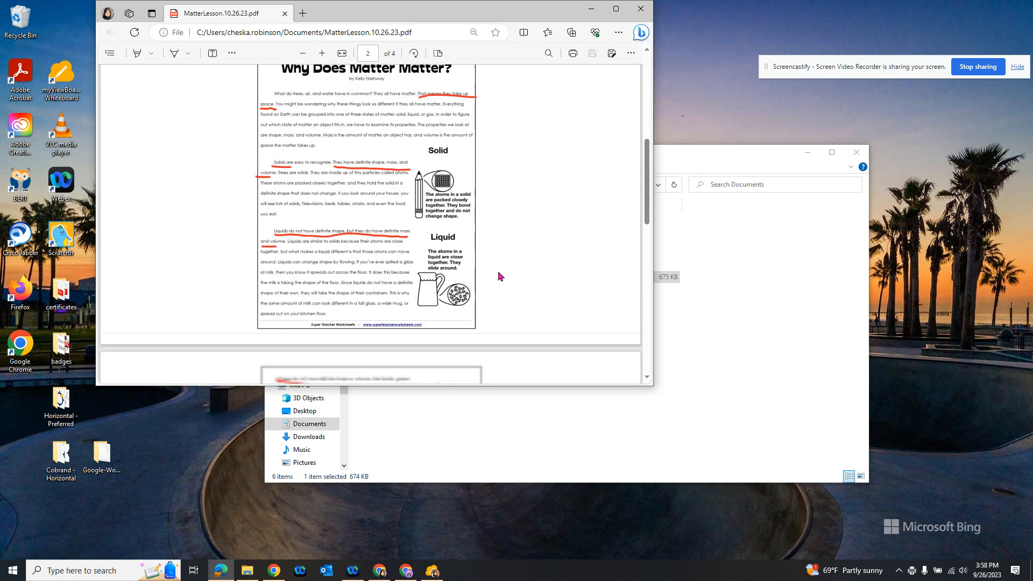
scroll(534, 294, down, 12)
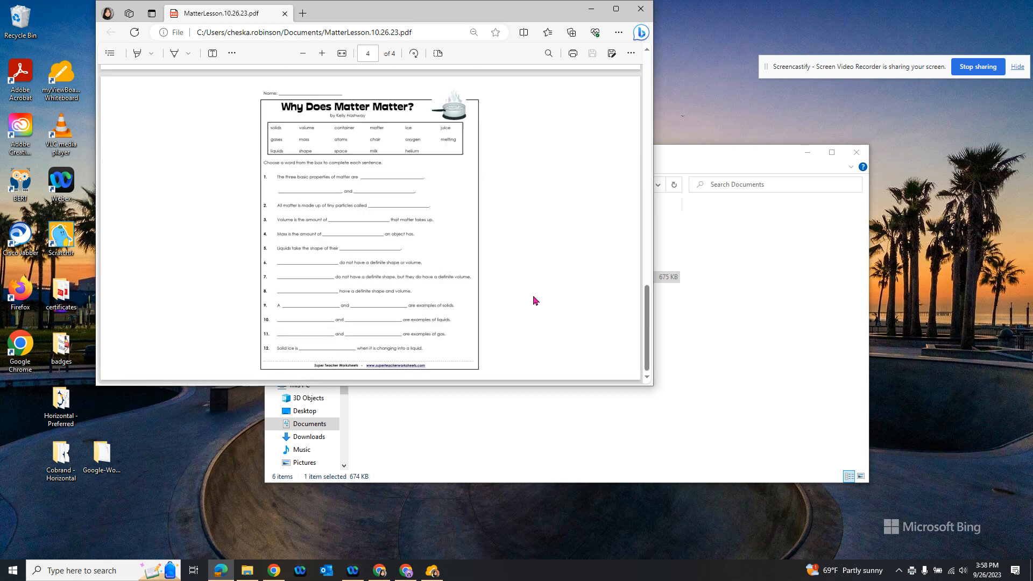
scroll(534, 305, up, 20)
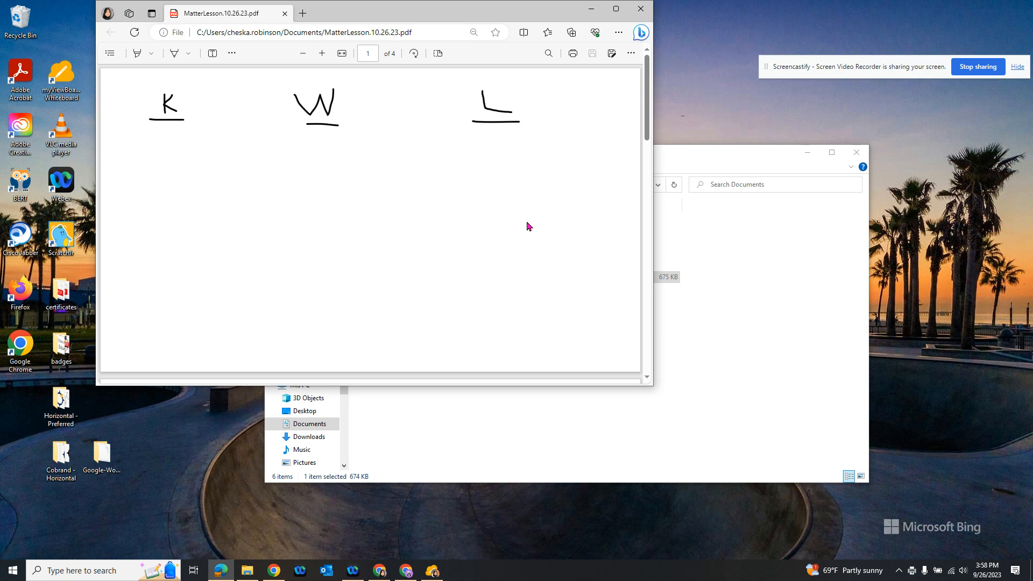
Move the PDF window aside, bring the Documents folder forward, and switch back to myViewBoard Whiteboard.
drag(480, 15, 515, 5)
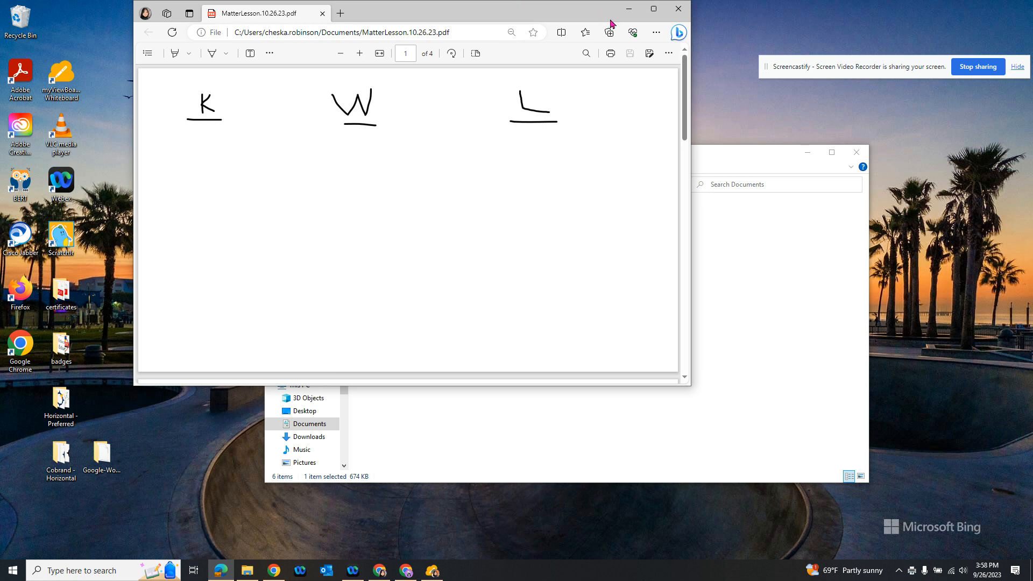
click(784, 324)
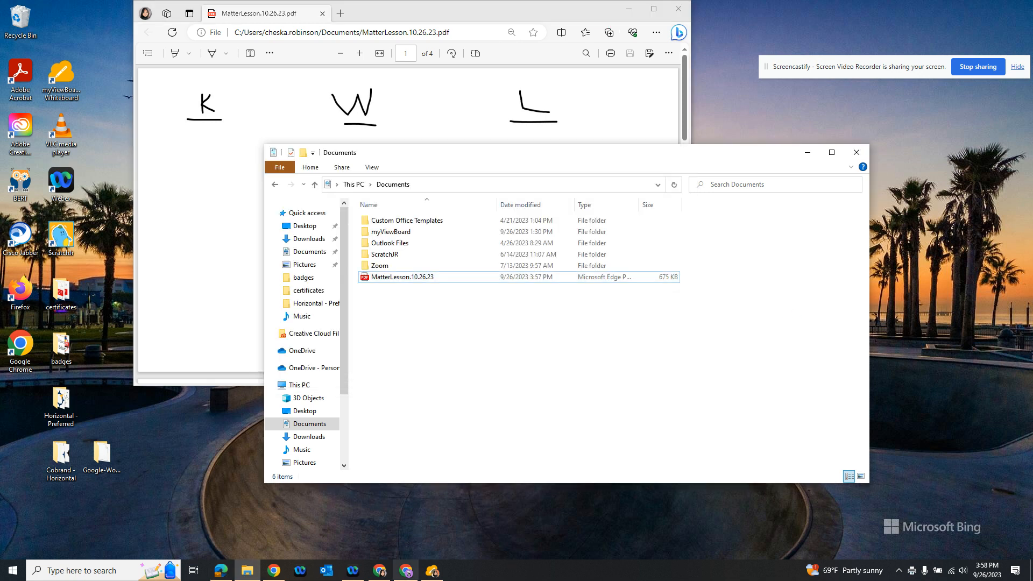
click(432, 571)
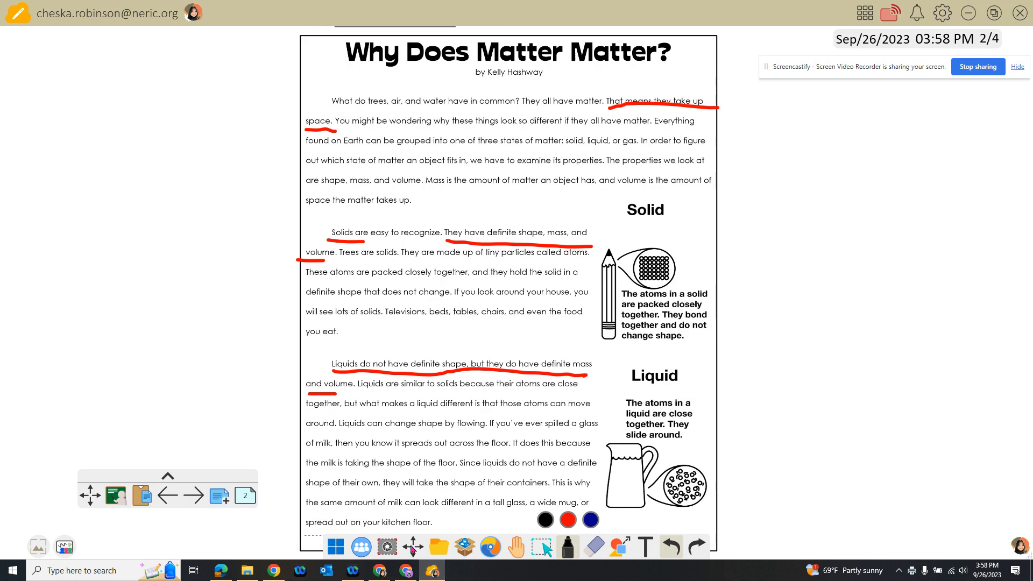